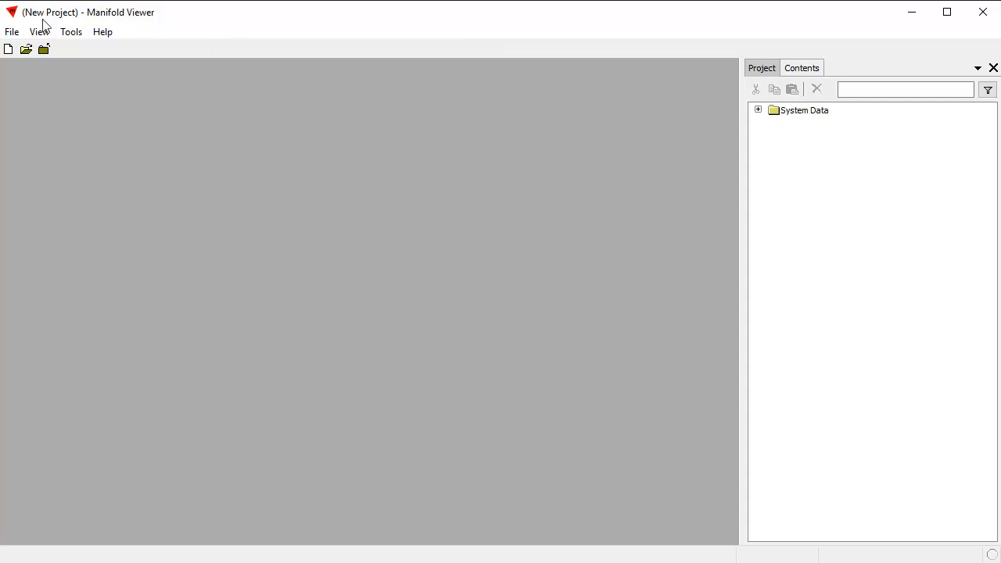
Step: Import m_4012230_nw_10_h_20160717.tif from the NAIP folder and open the resulting image
{"action": "left_click", "coordinate": [11, 32]}
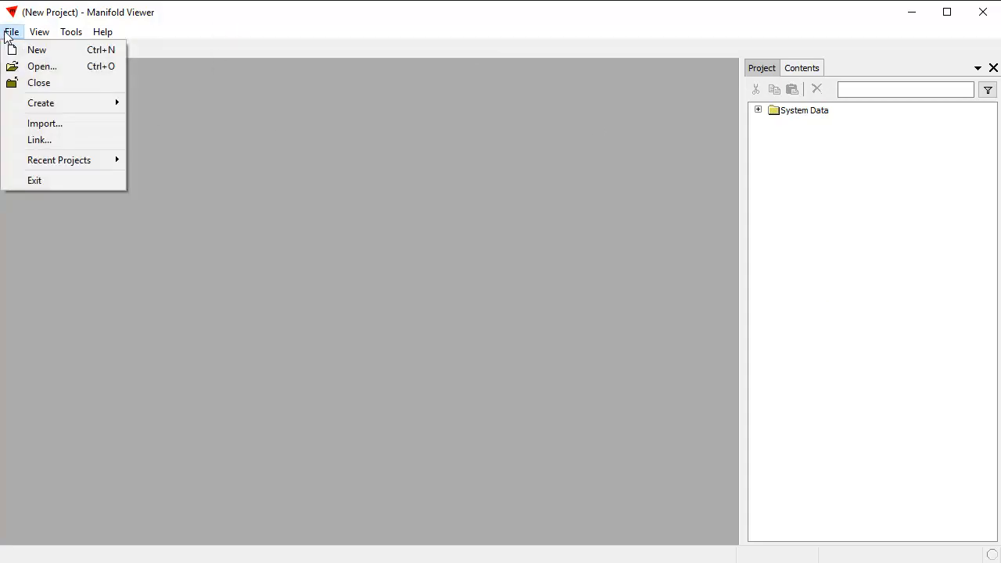
{"action": "left_click", "coordinate": [52, 123]}
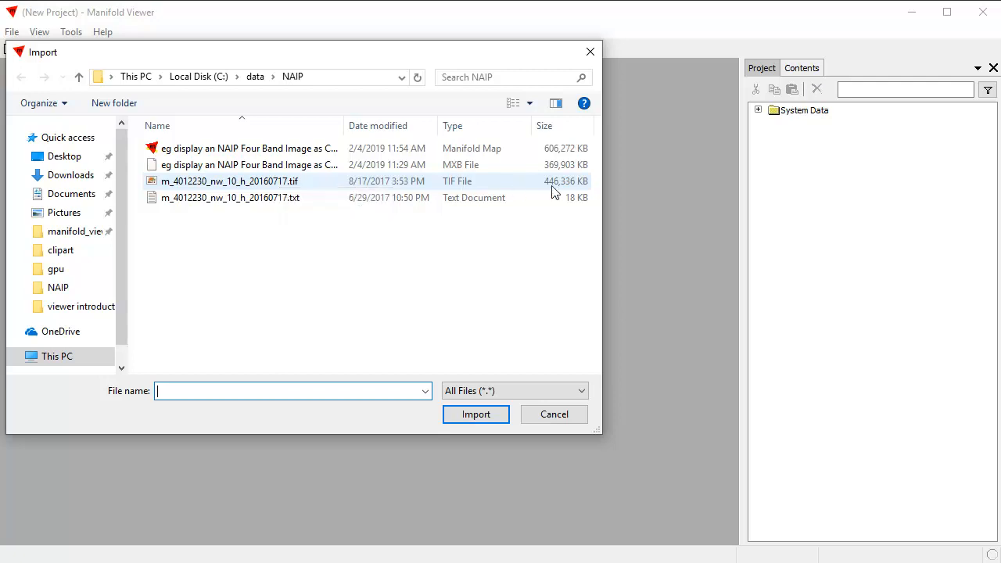
{"action": "left_click", "coordinate": [304, 182]}
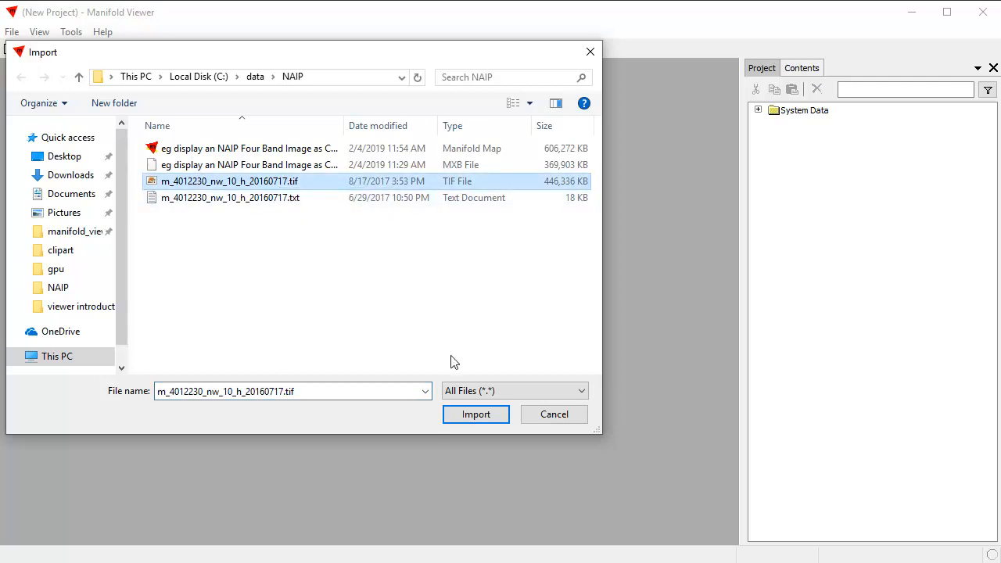
{"action": "left_click", "coordinate": [480, 416]}
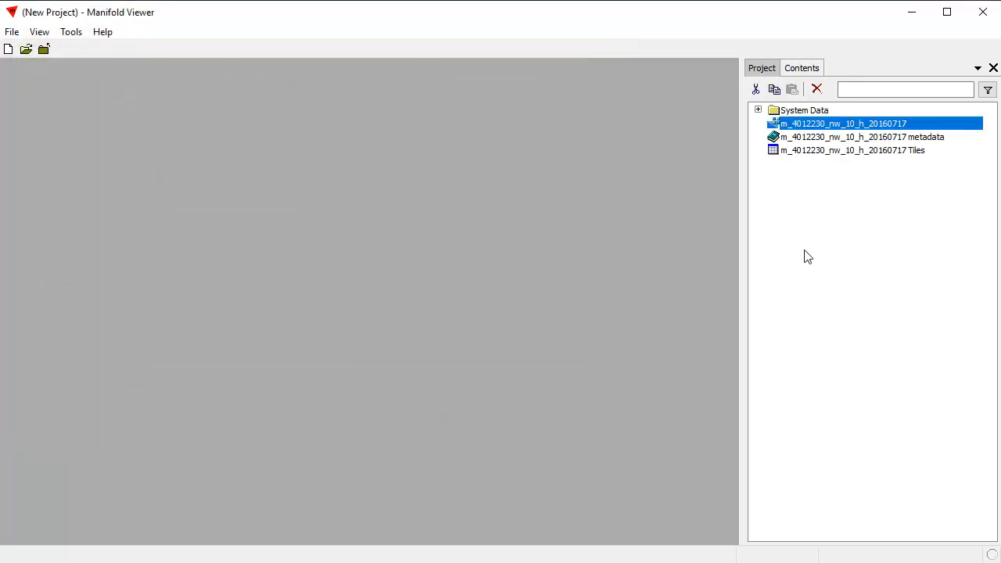
{"action": "double_click", "coordinate": [853, 125]}
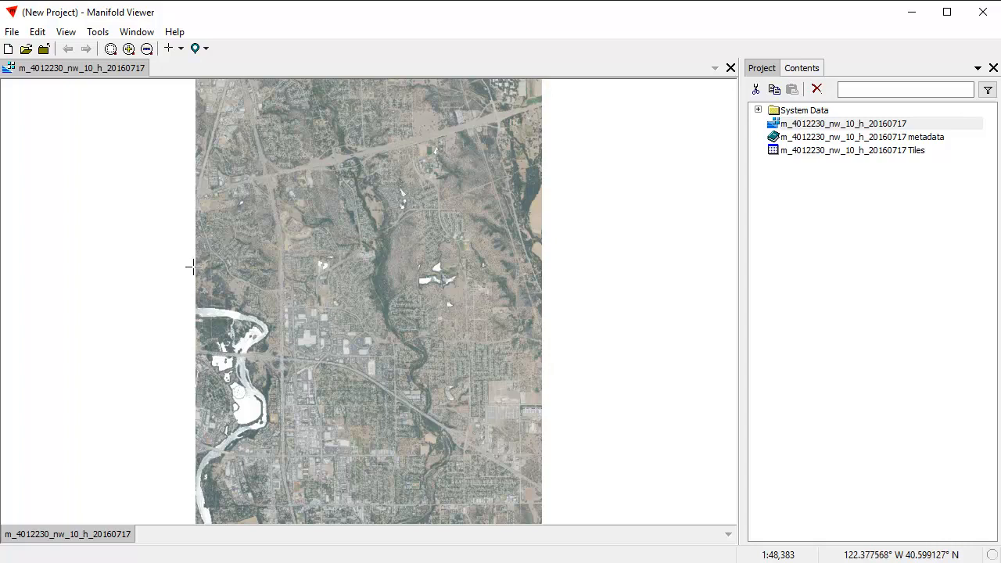
Step: Change the image's alpha channel from Channel 3 to a fixed Value in the style options and update the style
{"action": "left_click_drag", "start_coordinate": [198, 265], "coordinate": [288, 337]}
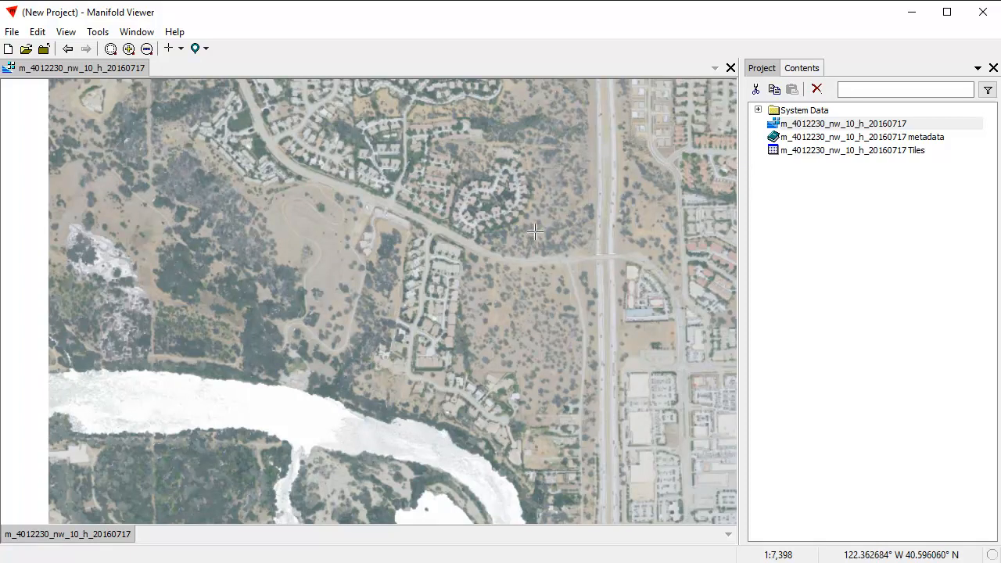
{"action": "left_click", "coordinate": [804, 69]}
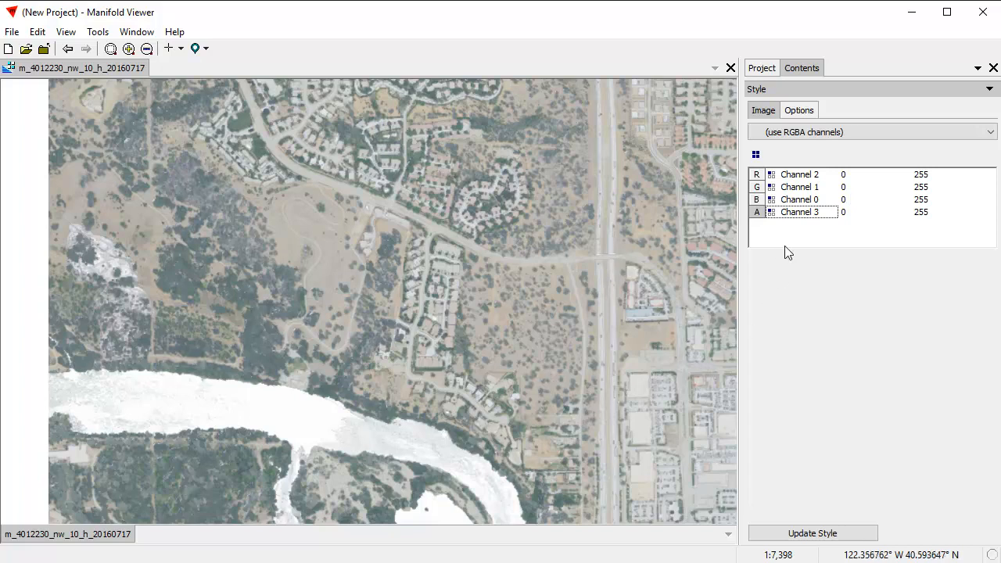
{"action": "left_click", "coordinate": [806, 220]}
{"action": "left_click", "coordinate": [806, 220]}
{"action": "left_click", "coordinate": [798, 217]}
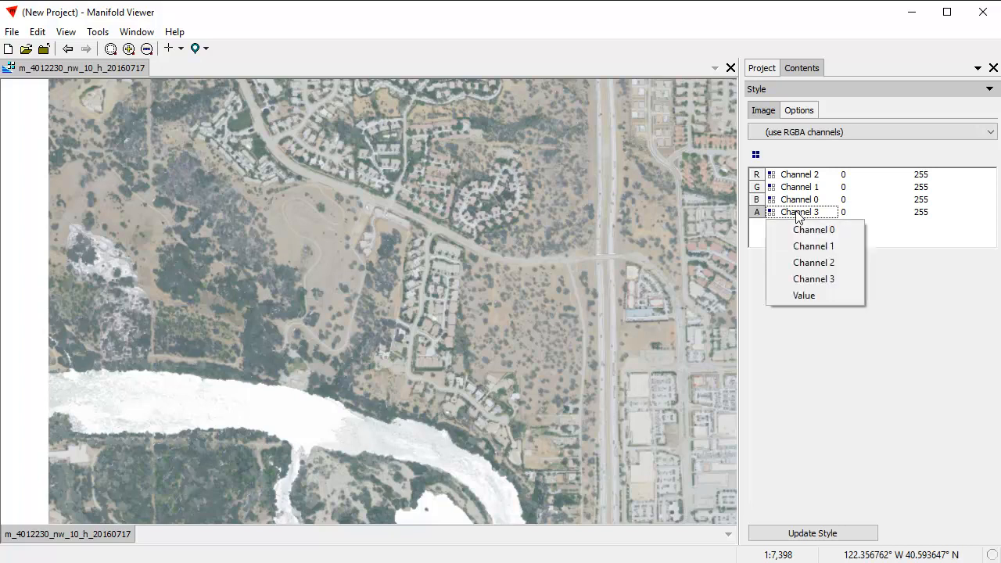
{"action": "left_click", "coordinate": [838, 296]}
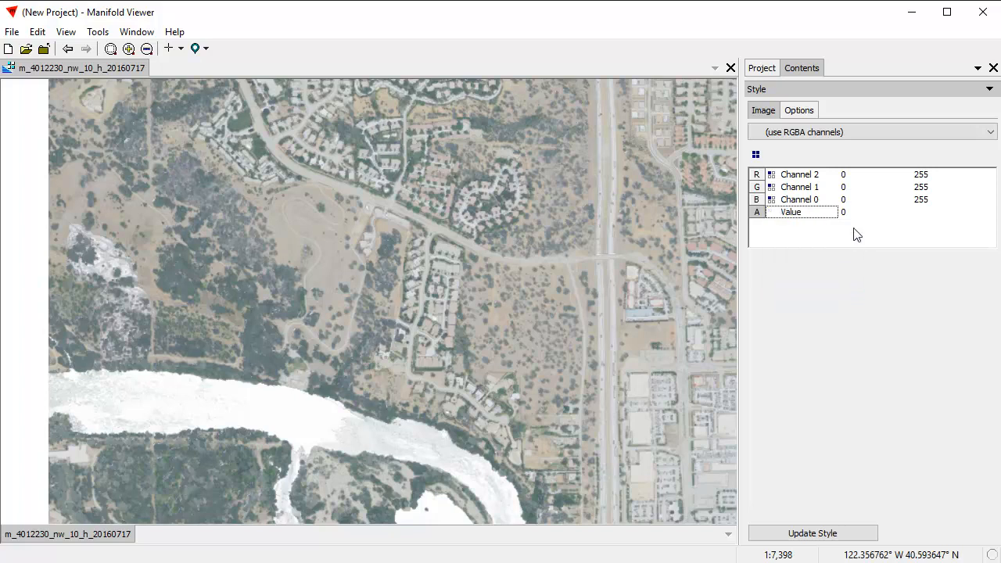
{"action": "left_click", "coordinate": [832, 535]}
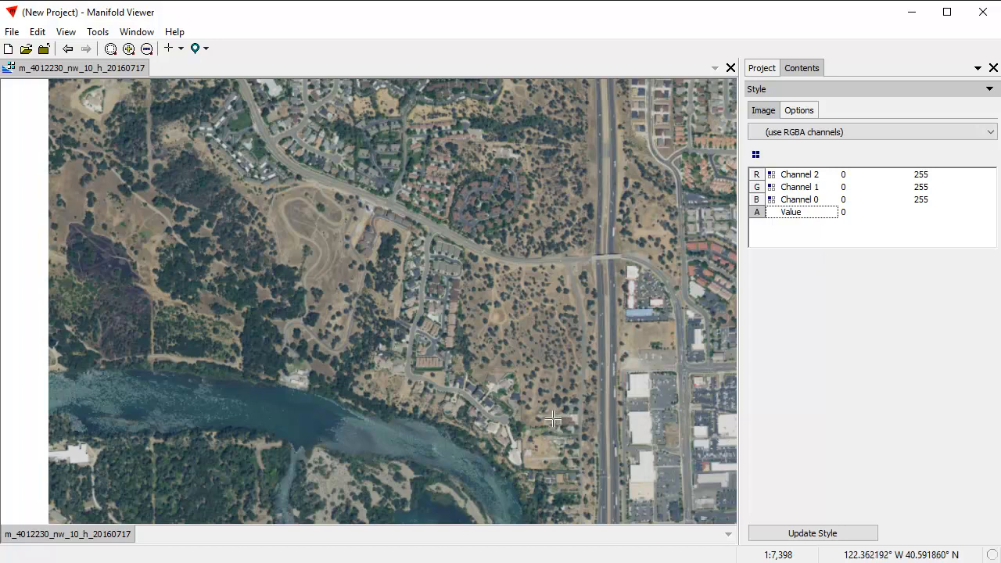
Step: Assign Channel 3 to the image's red output channel
{"action": "scroll", "coordinate": [677, 472], "scroll_direction": "up", "scroll_amount": 3}
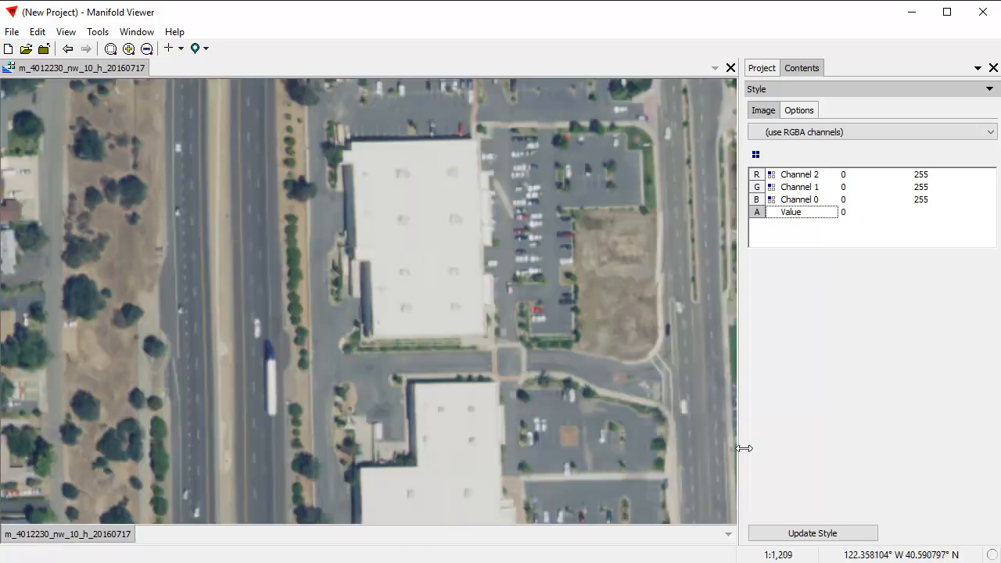
{"action": "scroll", "coordinate": [628, 341], "scroll_direction": "up", "scroll_amount": 2}
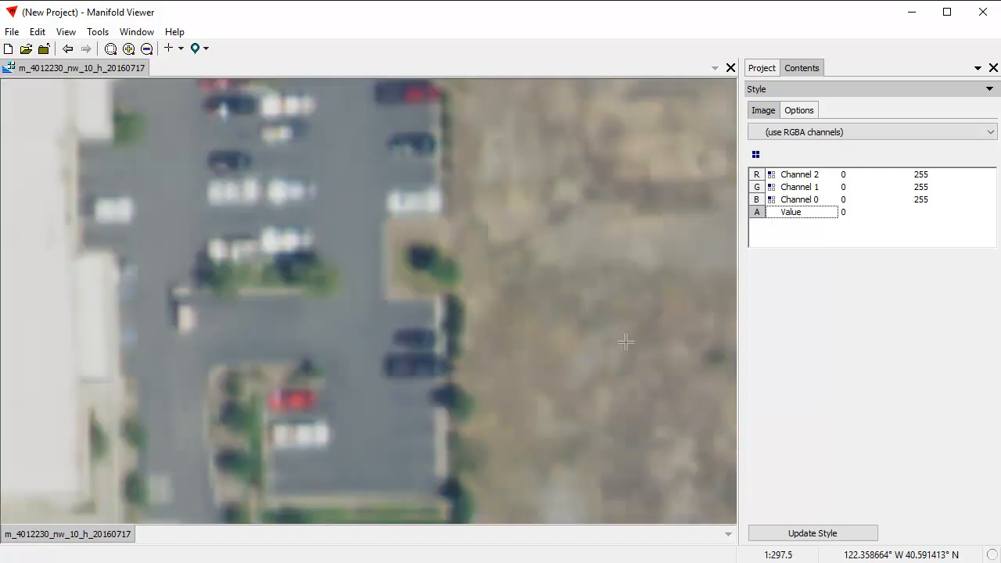
{"action": "left_click", "coordinate": [67, 48]}
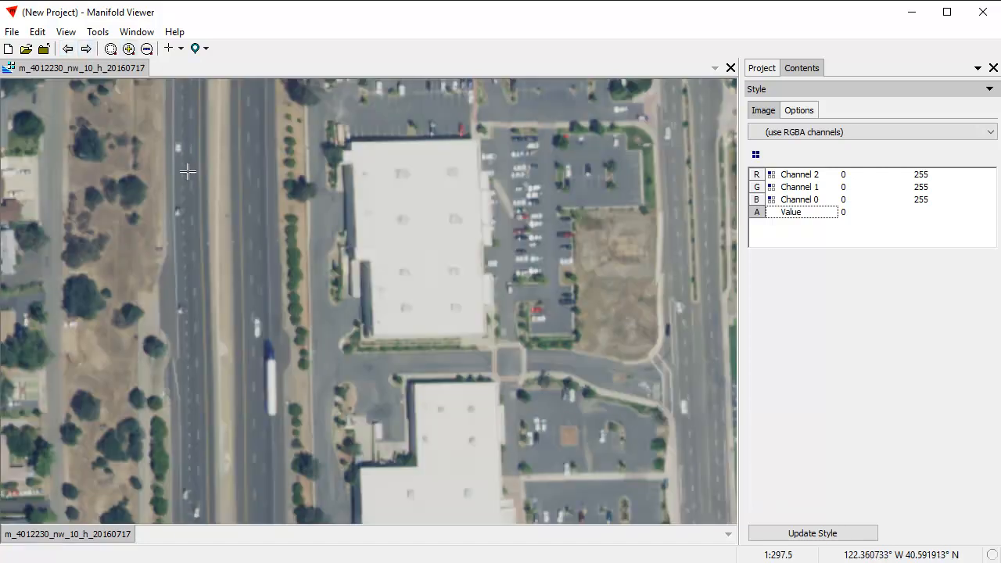
{"action": "left_click", "coordinate": [69, 48]}
{"action": "left_click_drag", "start_coordinate": [196, 247], "coordinate": [421, 404]}
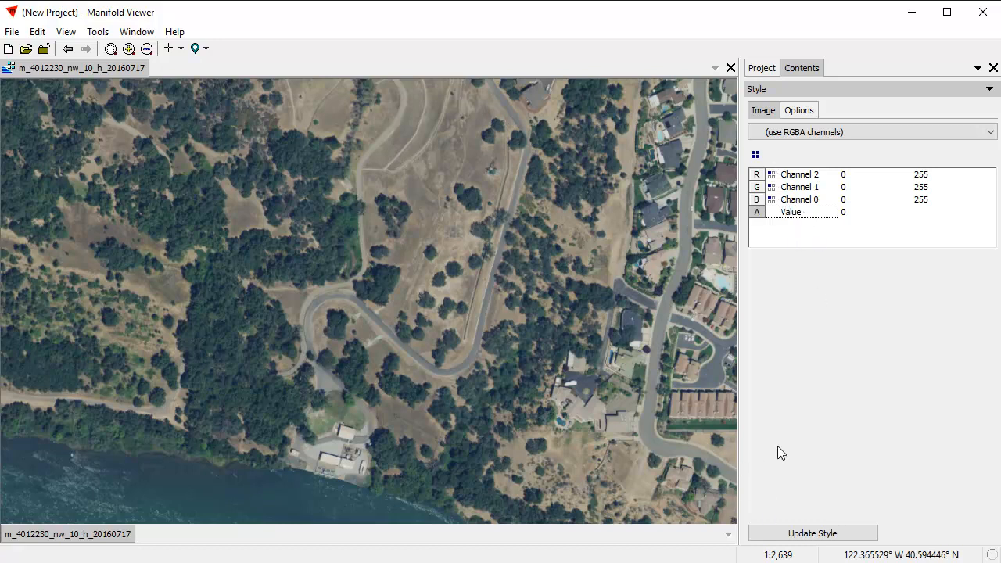
{"action": "left_click", "coordinate": [813, 175]}
{"action": "left_click", "coordinate": [814, 176]}
{"action": "left_click", "coordinate": [834, 242]}
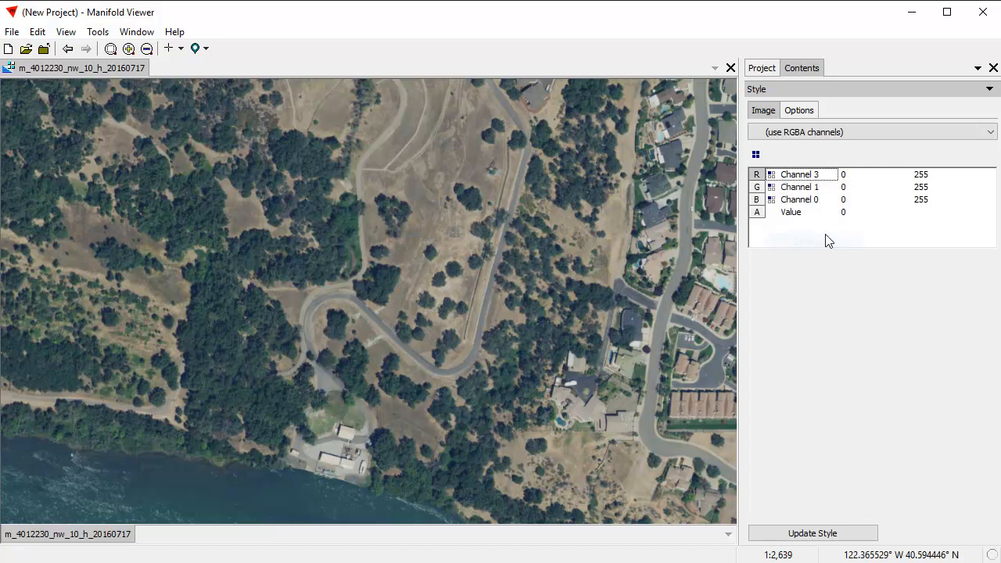
Step: Assign Channel 2 to green and Channel 1 to blue, and apply the updated style to the image
{"action": "left_click", "coordinate": [817, 188]}
{"action": "left_click", "coordinate": [818, 188]}
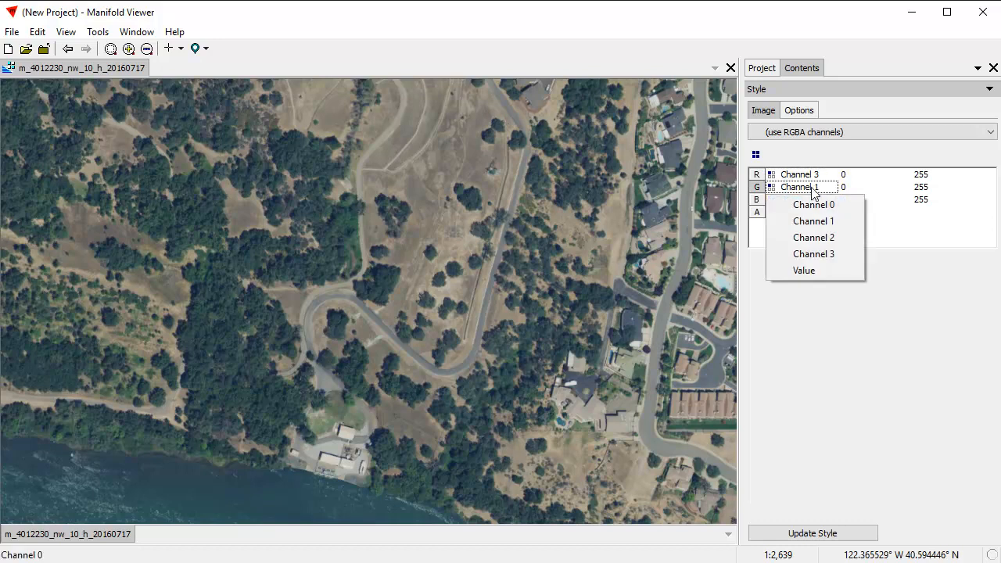
{"action": "left_click", "coordinate": [828, 237]}
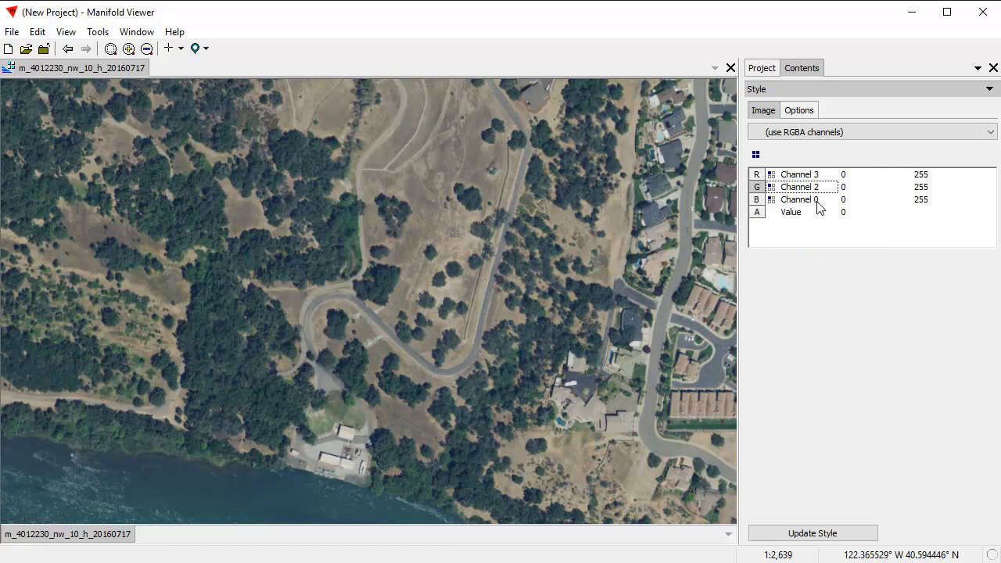
{"action": "left_click", "coordinate": [817, 202]}
{"action": "left_click", "coordinate": [826, 210]}
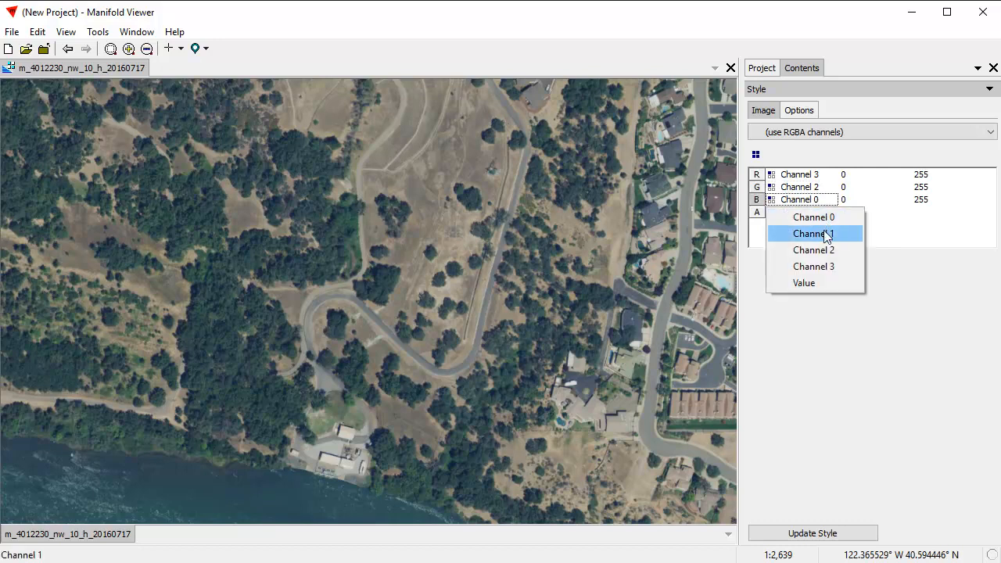
{"action": "left_click", "coordinate": [823, 232]}
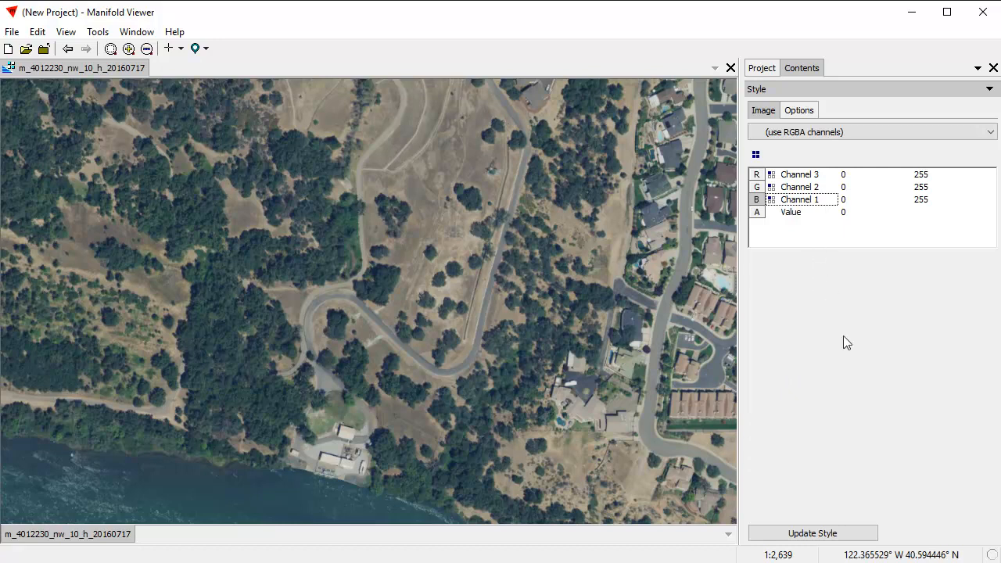
{"action": "left_click", "coordinate": [839, 534]}
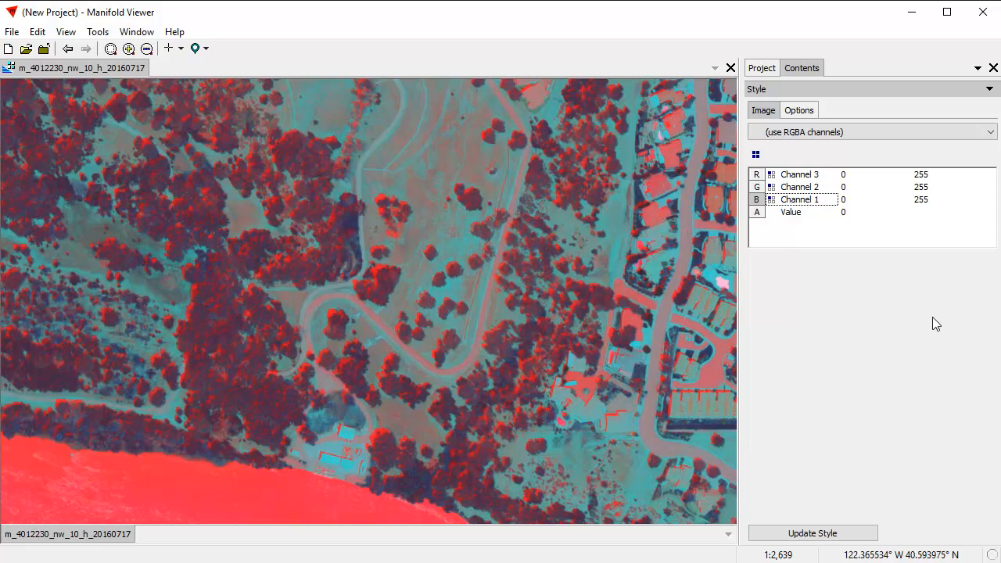
Step: Try Channel 3 as blue and Channel 1 as red, and apply this style to the image
{"action": "left_click", "coordinate": [812, 201]}
{"action": "left_click", "coordinate": [821, 267]}
{"action": "left_click", "coordinate": [812, 174]}
{"action": "left_click", "coordinate": [813, 176]}
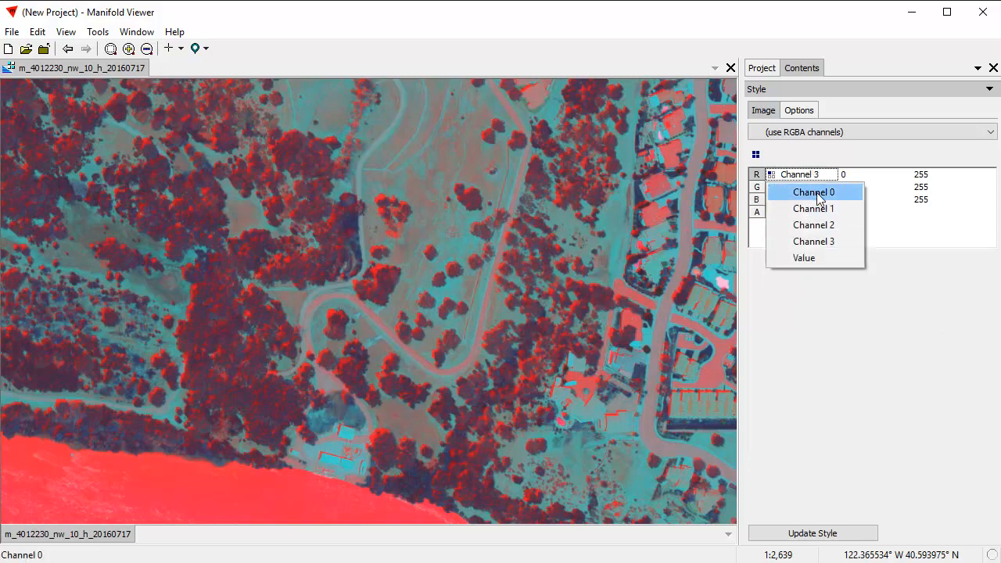
{"action": "left_click", "coordinate": [821, 208]}
{"action": "left_click", "coordinate": [827, 534]}
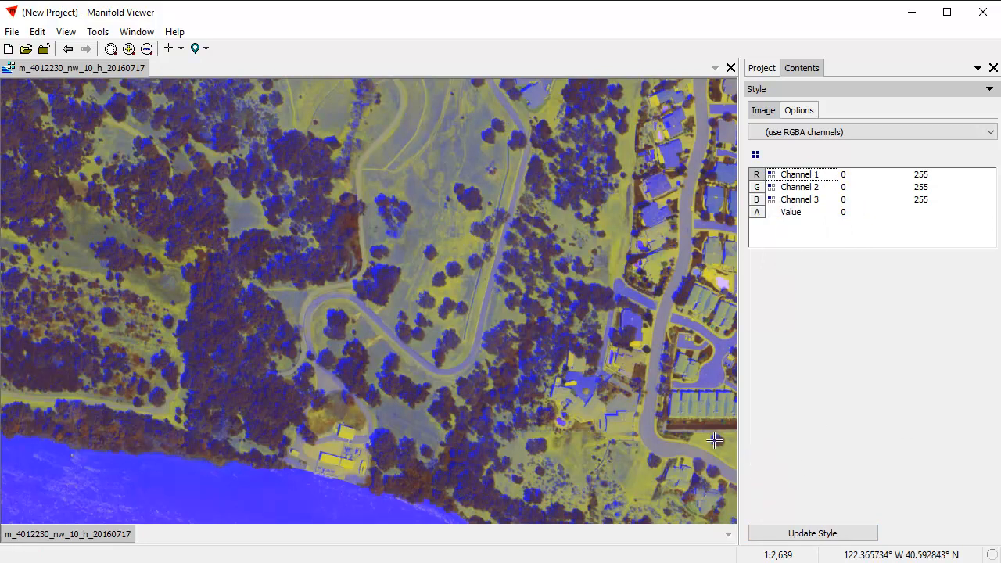
Step: Reassign Channel 3 to red and Channel 1 to blue, and update the image style
{"action": "left_click", "coordinate": [821, 174]}
{"action": "left_click", "coordinate": [822, 240]}
{"action": "left_click", "coordinate": [815, 200]}
{"action": "left_click", "coordinate": [816, 235]}
{"action": "left_click", "coordinate": [811, 531]}
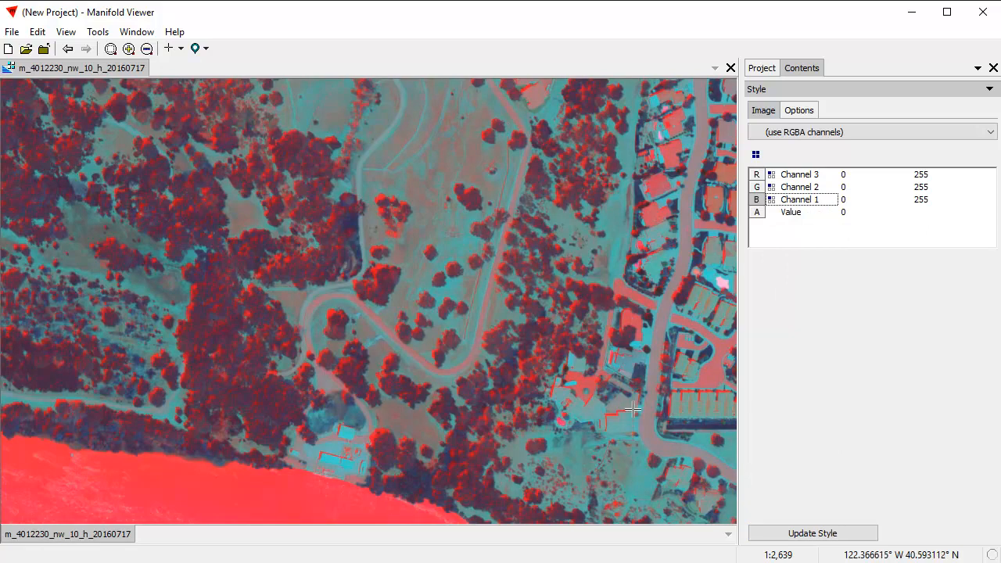
Step: Examine the vegetation, river, houses and commercial buildings in the color infrared image at different scales
{"action": "scroll", "coordinate": [608, 383], "scroll_direction": "down", "scroll_amount": 2}
{"action": "scroll", "coordinate": [648, 381], "scroll_direction": "down", "scroll_amount": 2}
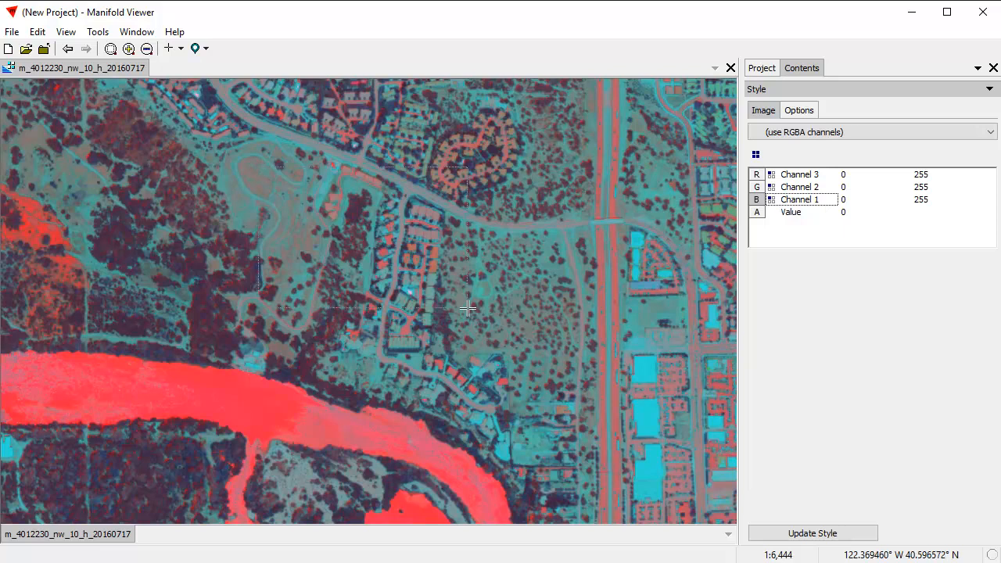
{"action": "left_click_drag", "start_coordinate": [468, 309], "coordinate": [468, 309]}
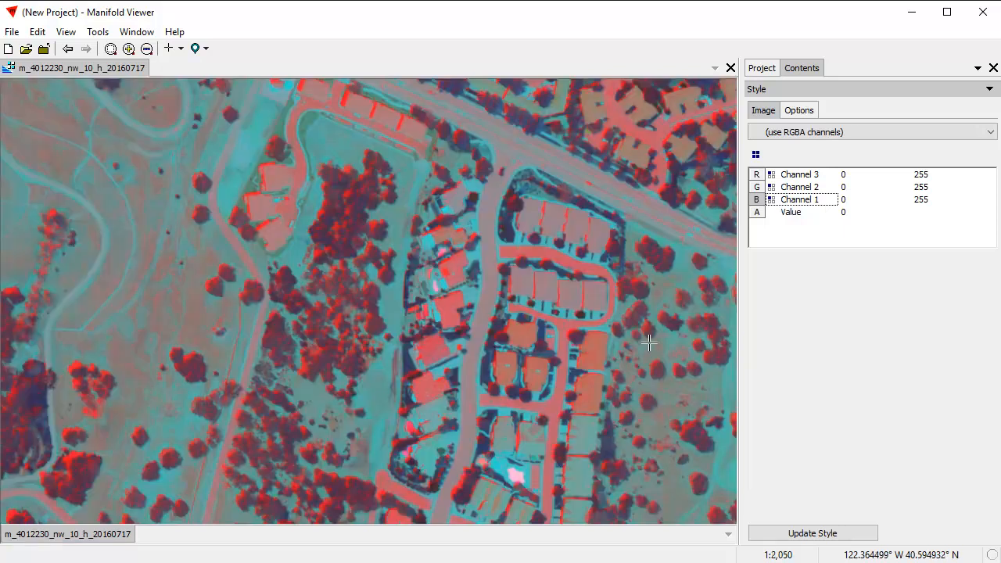
{"action": "scroll", "coordinate": [631, 375], "scroll_direction": "down", "scroll_amount": 2}
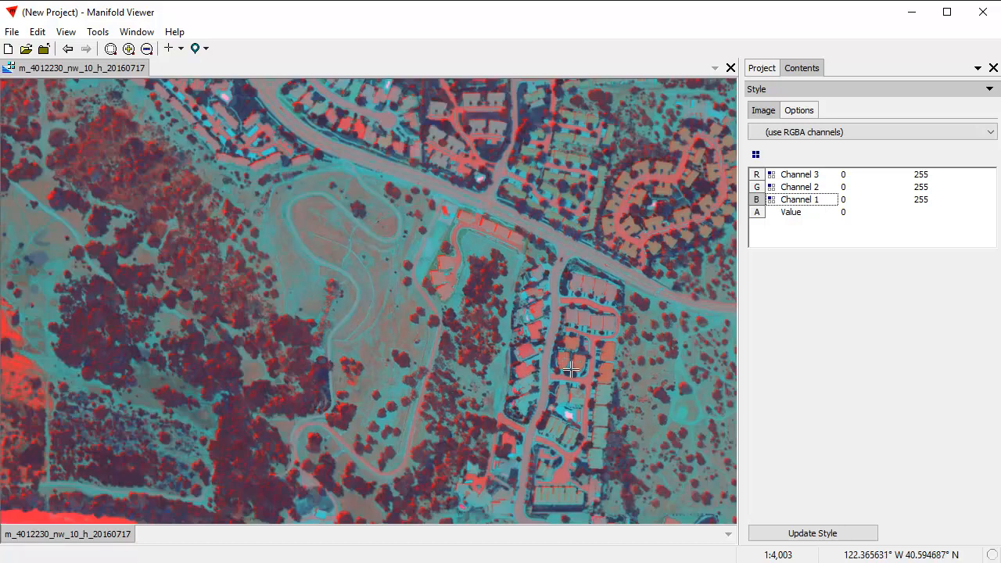
{"action": "left_click_drag", "start_coordinate": [566, 370], "coordinate": [440, 295]}
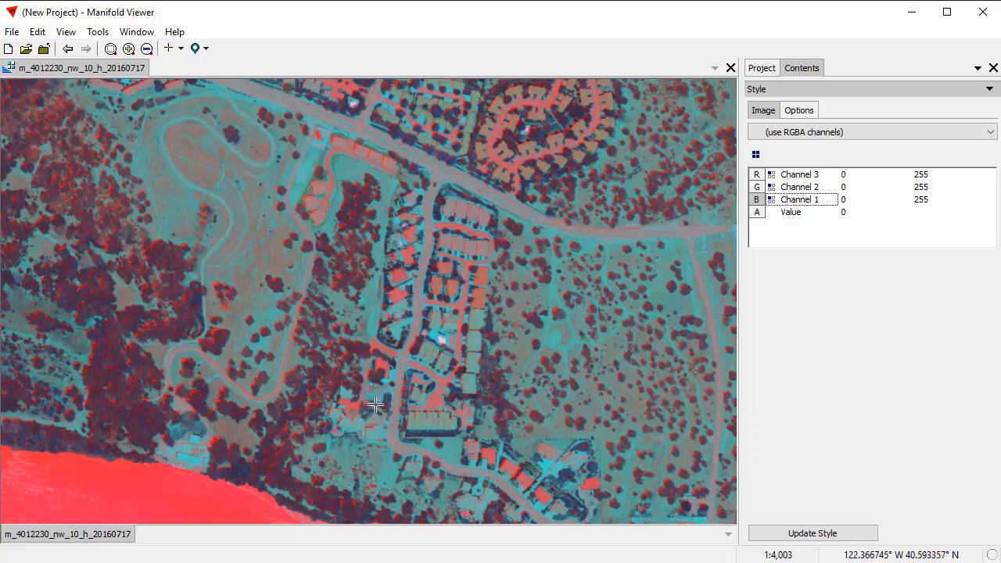
{"action": "left_click_drag", "start_coordinate": [248, 265], "coordinate": [373, 304]}
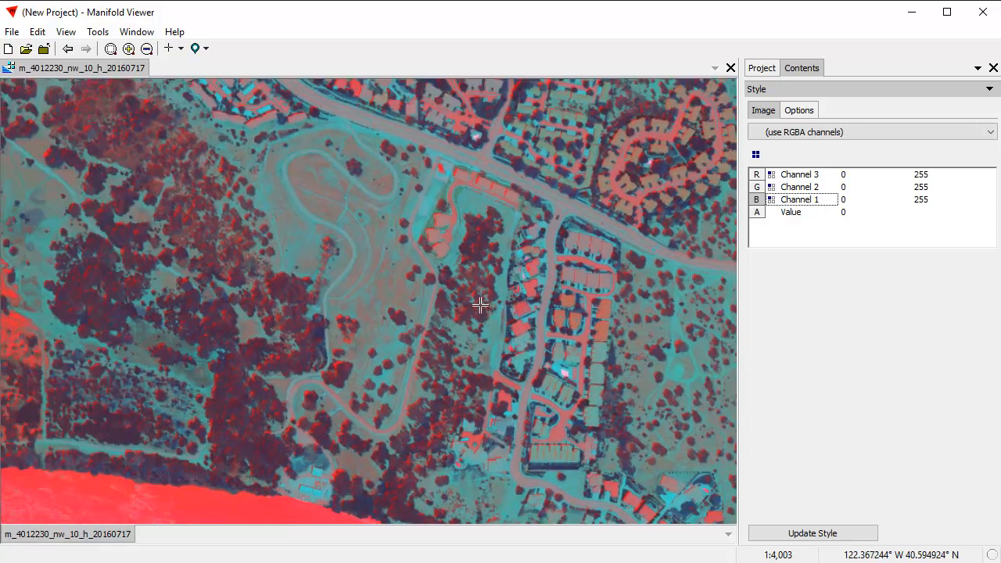
{"action": "scroll", "coordinate": [305, 388], "scroll_direction": "up", "scroll_amount": 1}
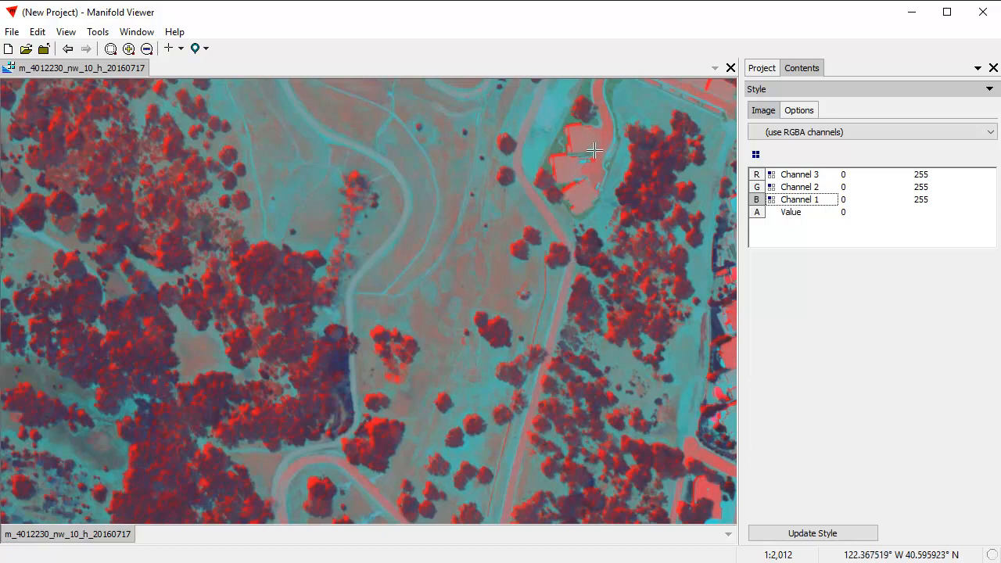
{"action": "scroll", "coordinate": [439, 402], "scroll_direction": "down", "scroll_amount": 1}
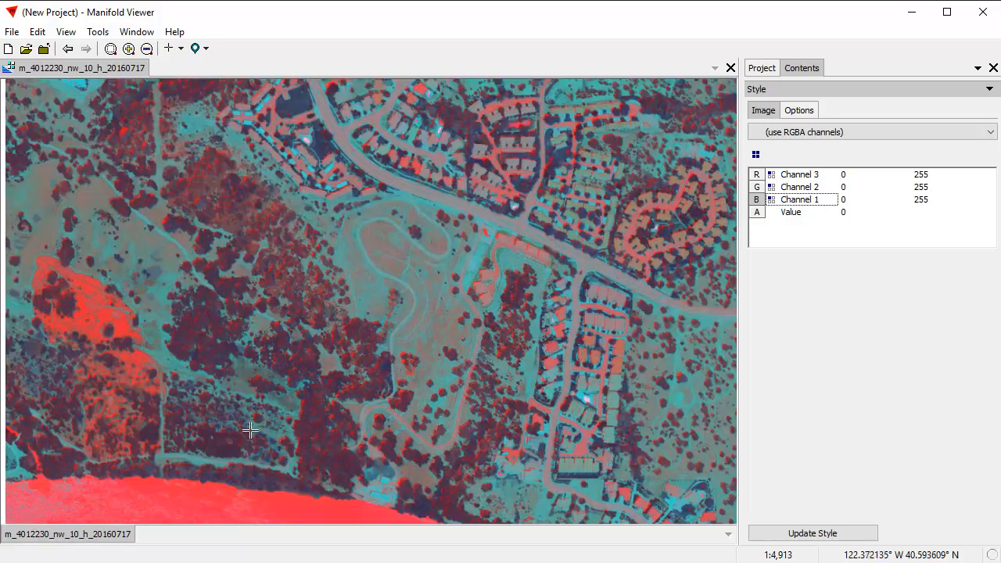
{"action": "scroll", "coordinate": [386, 397], "scroll_direction": "down", "scroll_amount": 1}
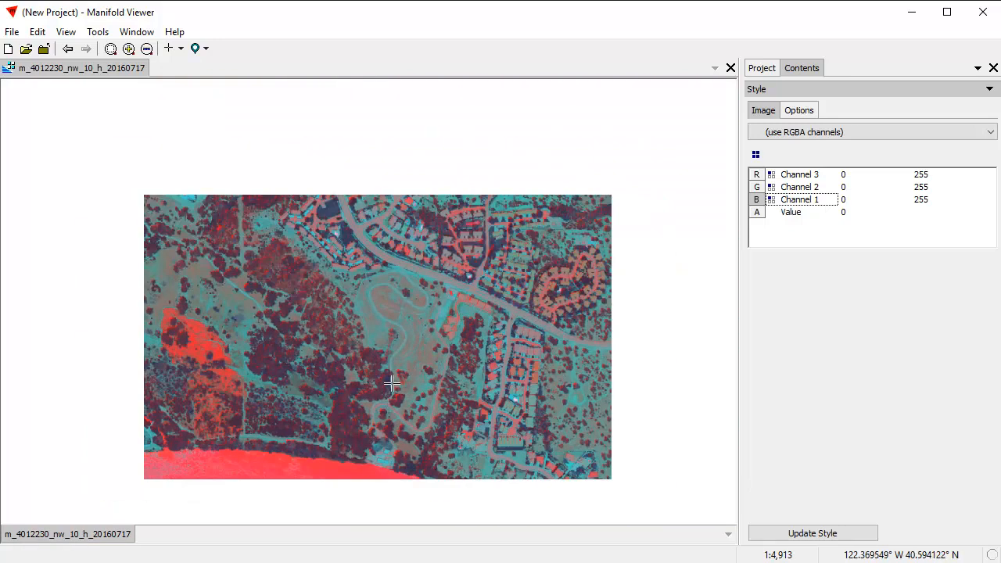
{"action": "left_click_drag", "start_coordinate": [498, 349], "coordinate": [410, 228]}
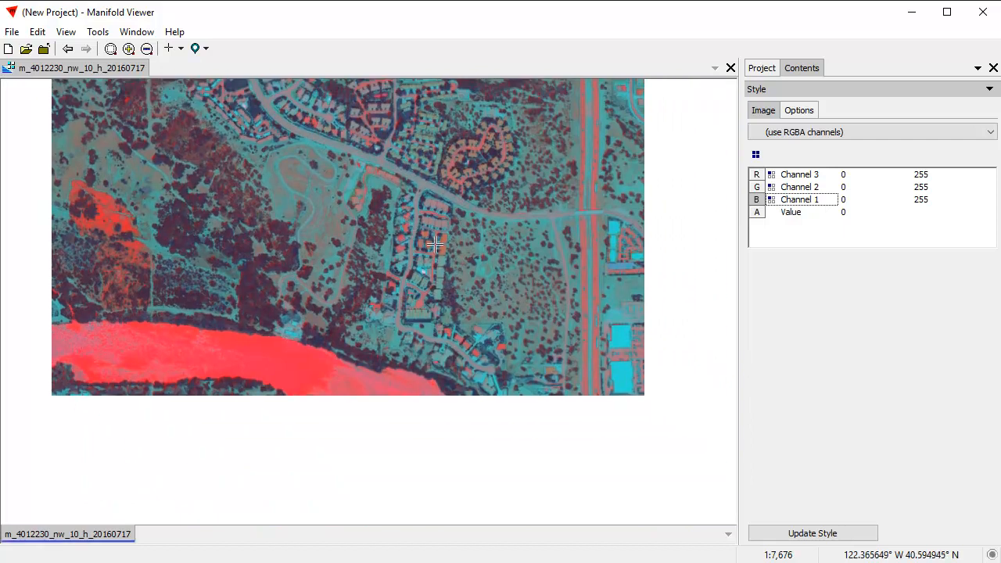
{"action": "left_click_drag", "start_coordinate": [526, 376], "coordinate": [331, 337]}
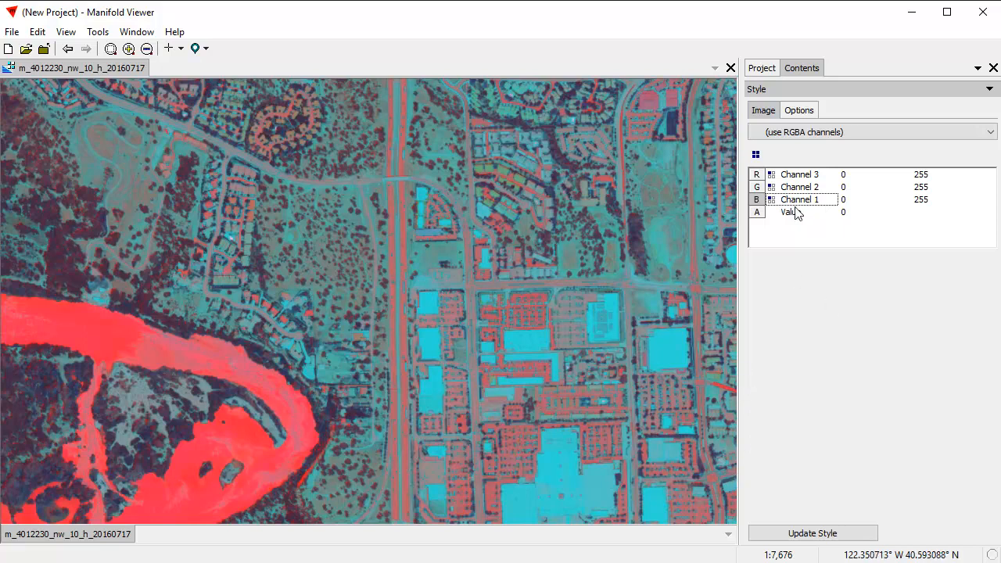
{"action": "scroll", "coordinate": [804, 130], "scroll_direction": "down", "scroll_amount": 1}
Step: Open the image's metadata component to read it, and switch to the NAIP folder in File Explorer
{"action": "left_click", "coordinate": [762, 73]}
{"action": "double_click", "coordinate": [851, 141]}
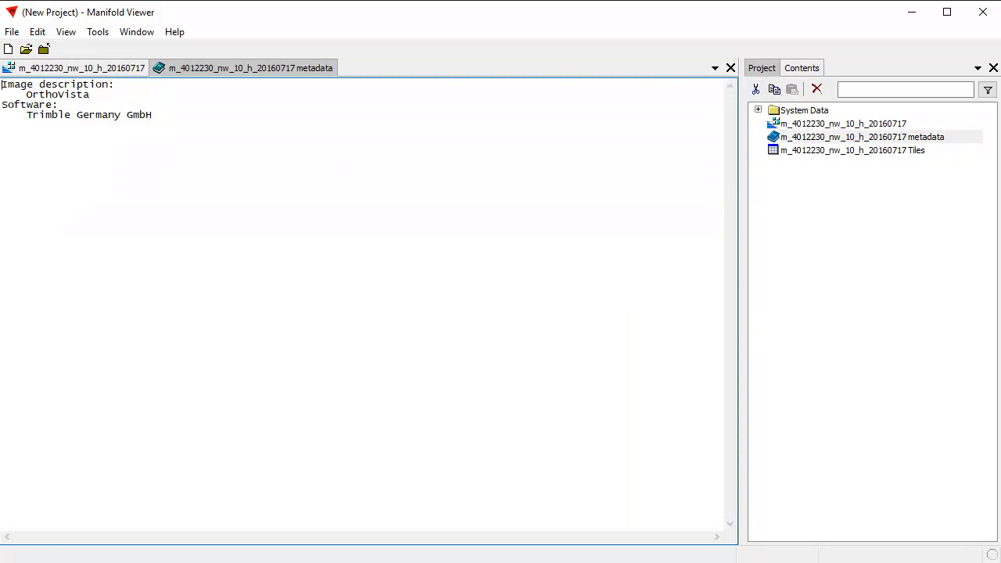
{"action": "key", "text": "alt+Tab"}
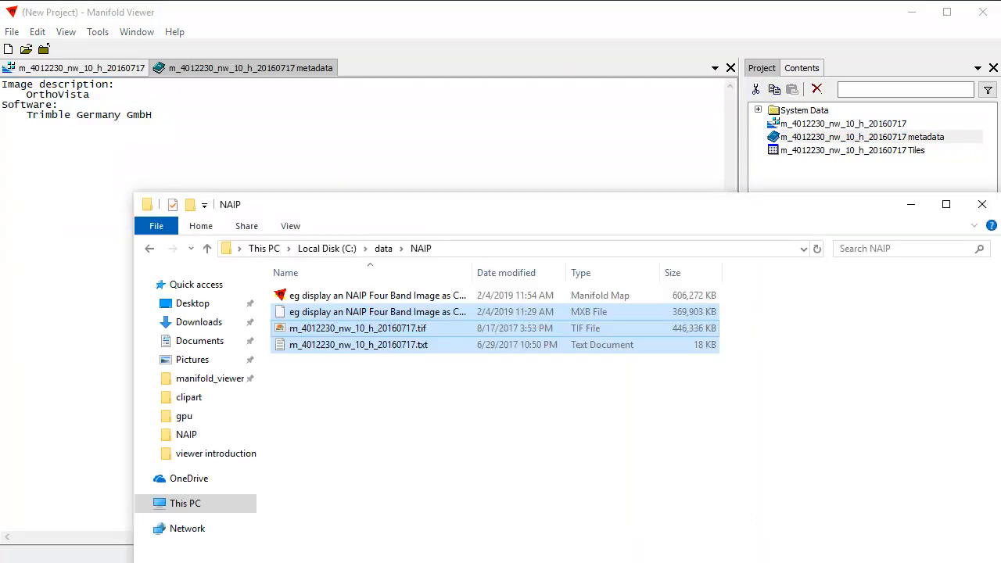
Step: Check the pixel and band description in m_4012230_nw_10_h_20160717.txt, and return to Manifold Viewer with the image's metadata window closed
{"action": "double_click", "coordinate": [423, 347]}
{"action": "left_click_drag", "start_coordinate": [769, 140], "coordinate": [792, 543]}
{"action": "left_click_drag", "start_coordinate": [164, 518], "coordinate": [451, 522]}
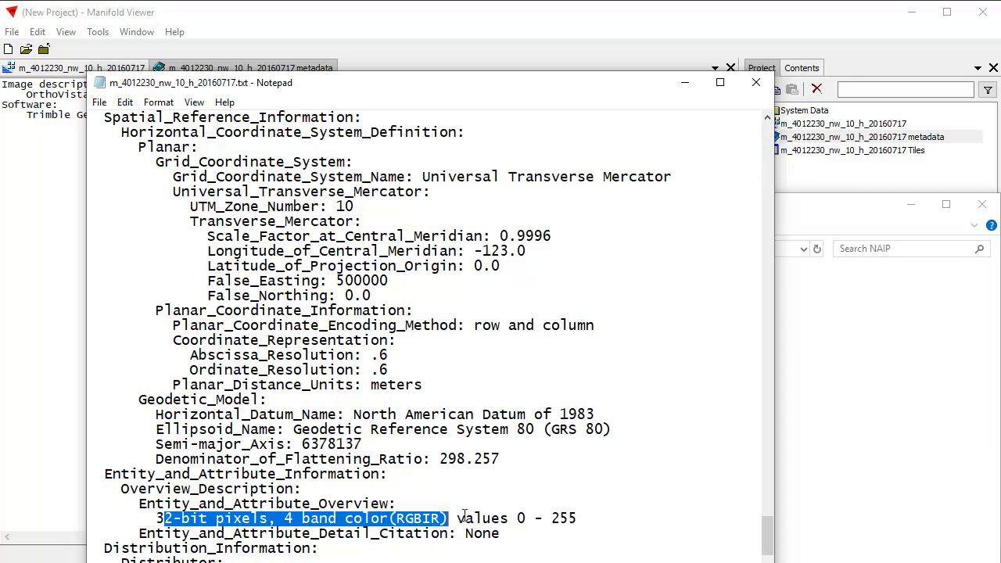
{"action": "left_click", "coordinate": [756, 82]}
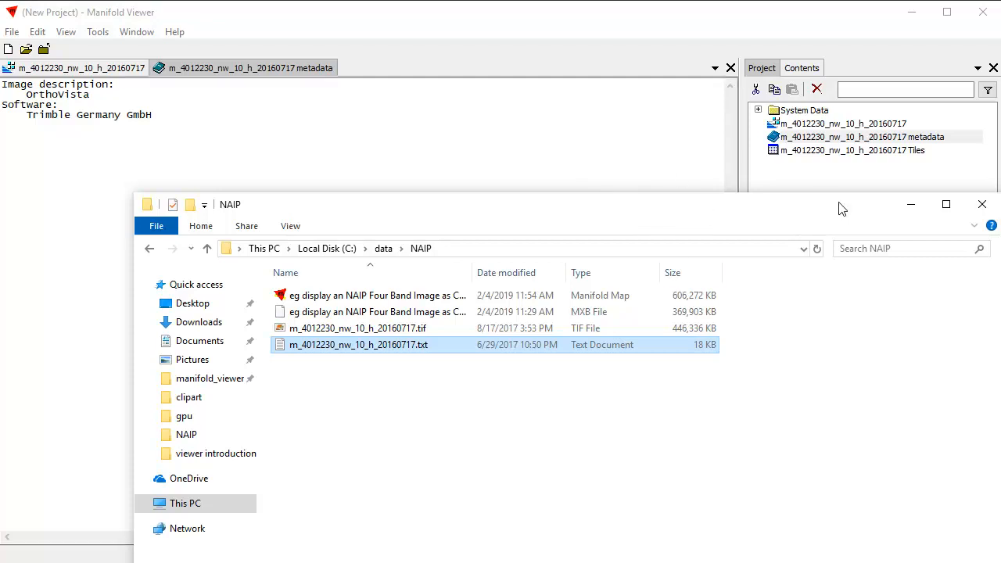
{"action": "left_click_drag", "start_coordinate": [738, 23], "coordinate": [725, 22]}
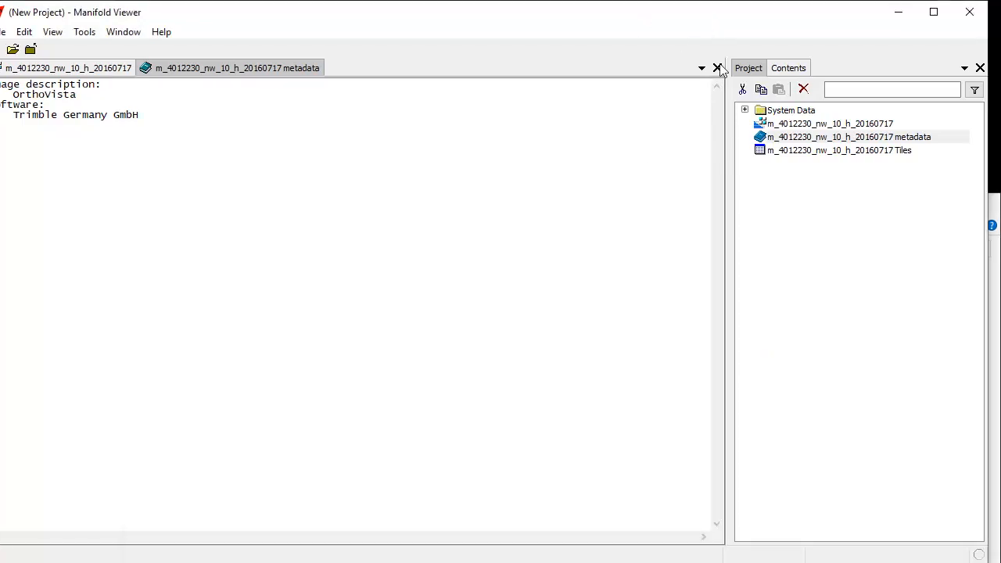
{"action": "left_click", "coordinate": [718, 69]}
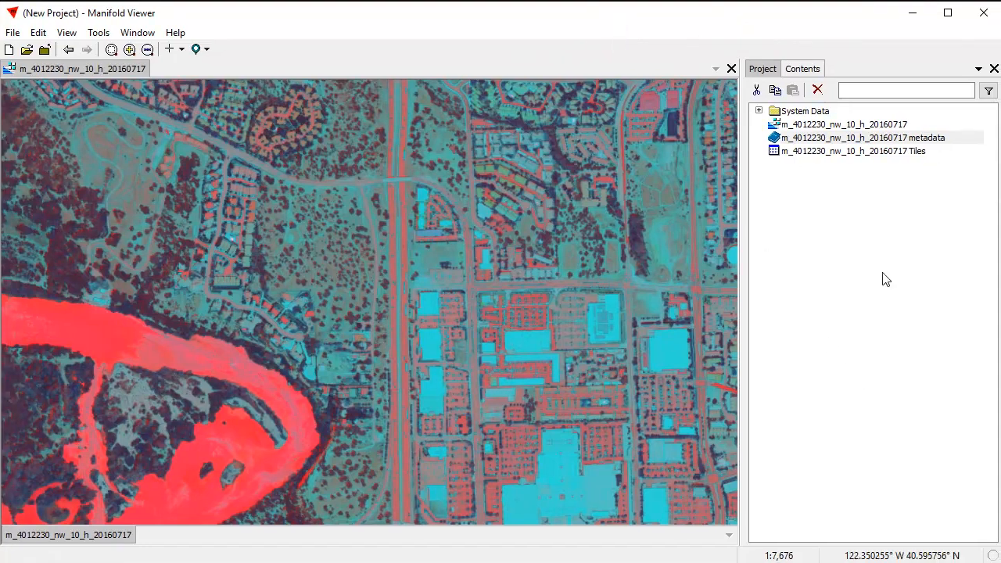
Step: Try the RGB channel preset on the image, update the style, and inspect the colors of the terrain and river at different scales
{"action": "left_click", "coordinate": [801, 72]}
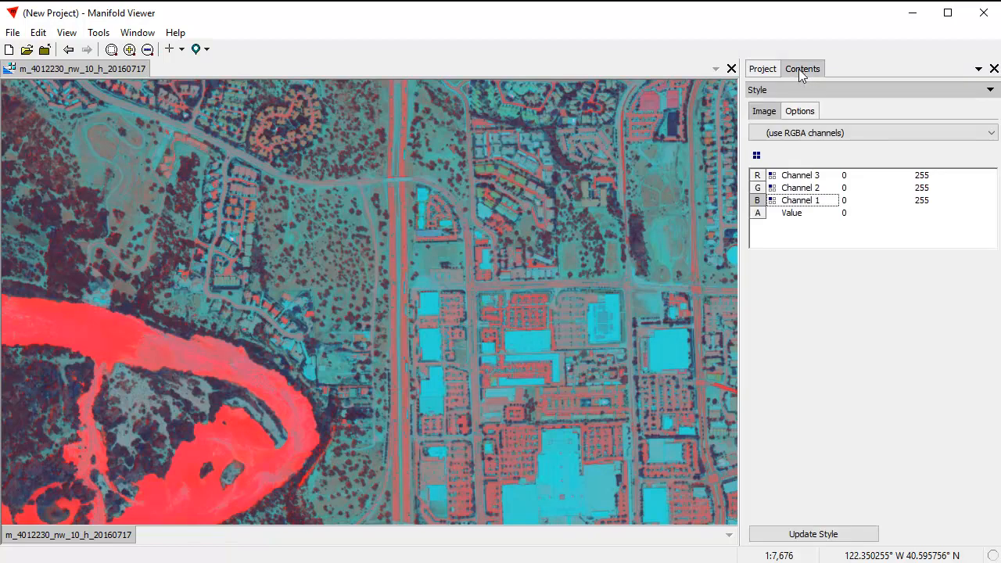
{"action": "left_click", "coordinate": [757, 157]}
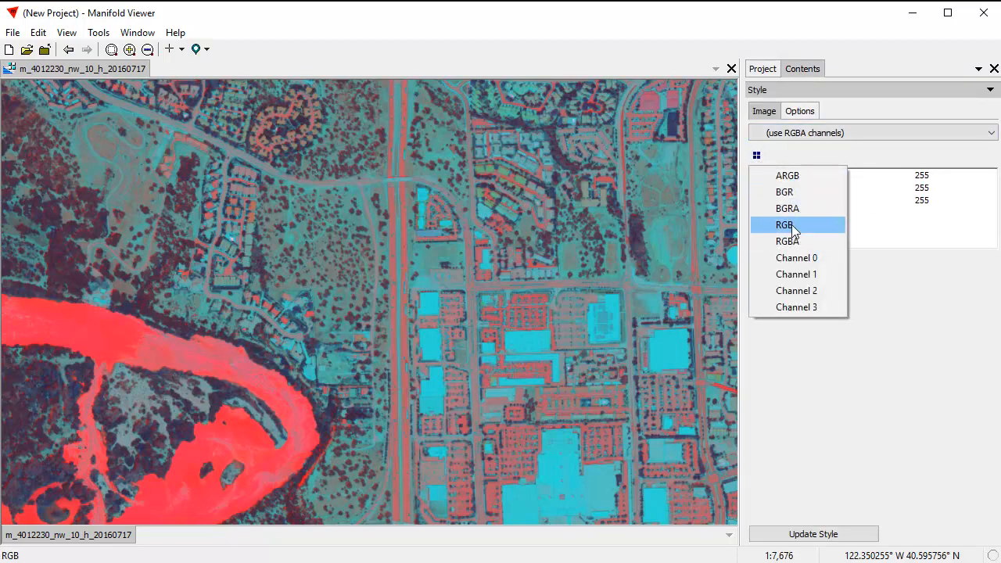
{"action": "left_click", "coordinate": [792, 225]}
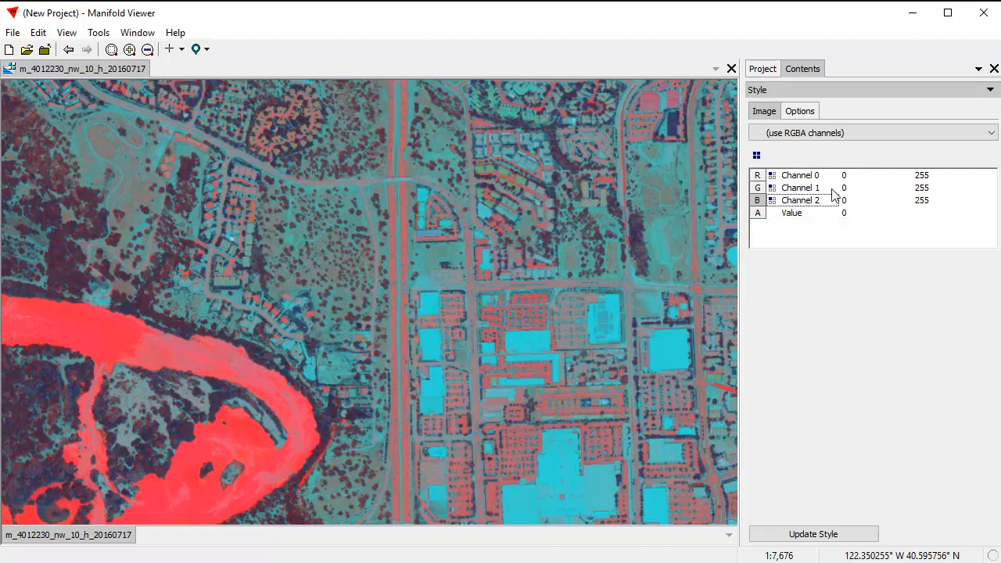
{"action": "left_click", "coordinate": [825, 535]}
{"action": "left_click_drag", "start_coordinate": [266, 287], "coordinate": [454, 305]}
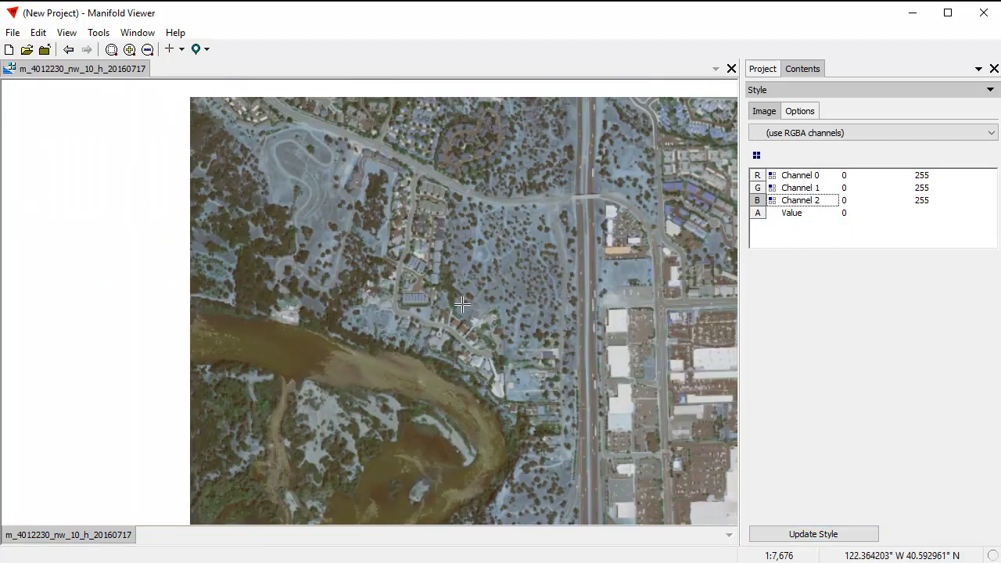
{"action": "left_click_drag", "start_coordinate": [123, 137], "coordinate": [460, 350]}
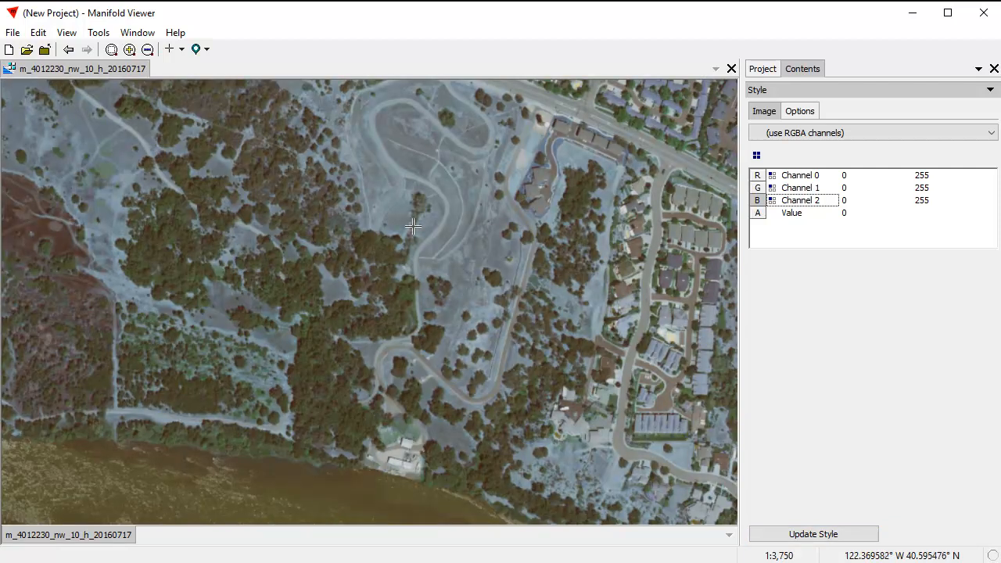
{"action": "scroll", "coordinate": [433, 210], "scroll_direction": "up", "scroll_amount": 1}
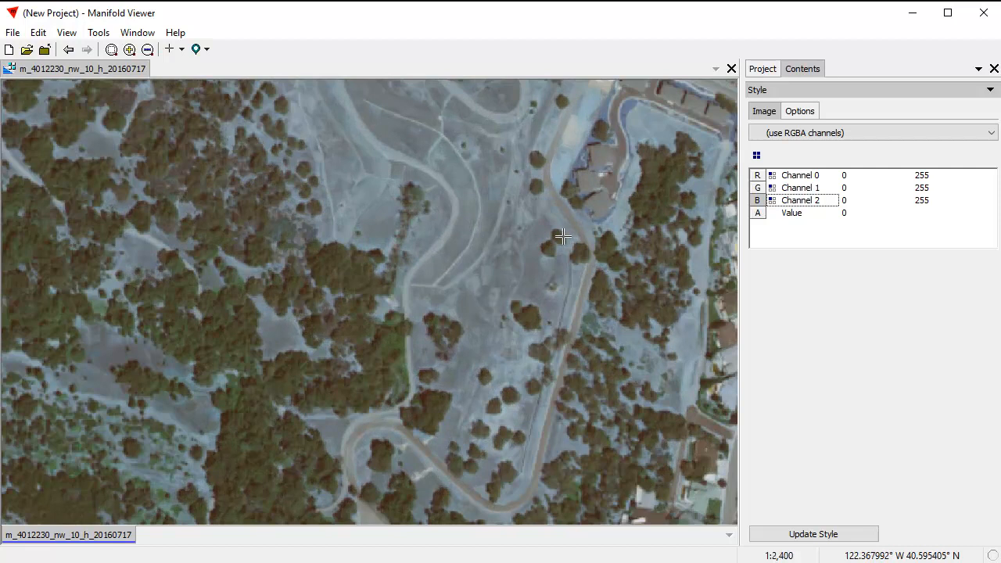
{"action": "scroll", "coordinate": [564, 236], "scroll_direction": "down", "scroll_amount": 1}
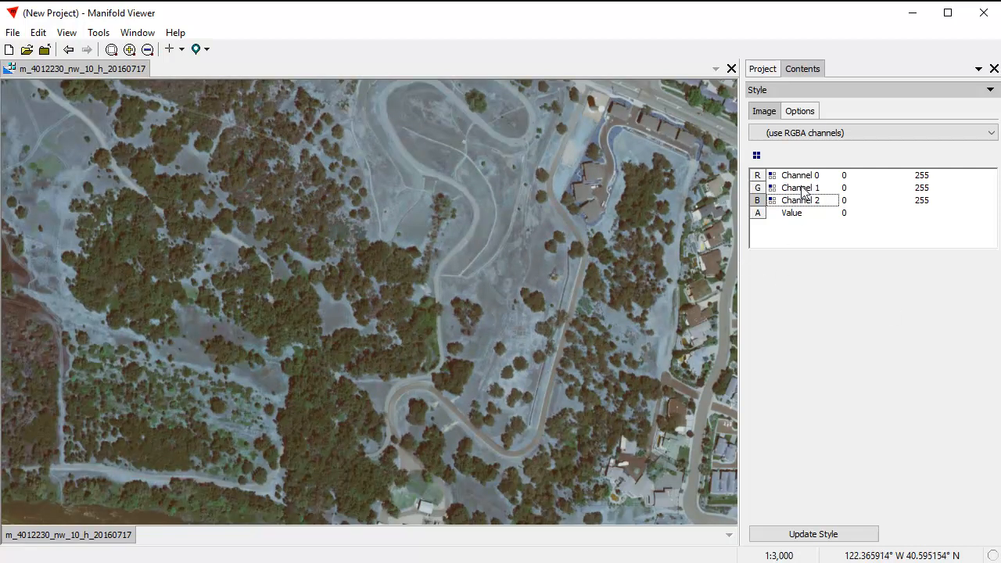
Step: Apply the BGR channel preset, update the image style, and view the natural color result over a wider area
{"action": "left_click", "coordinate": [756, 155]}
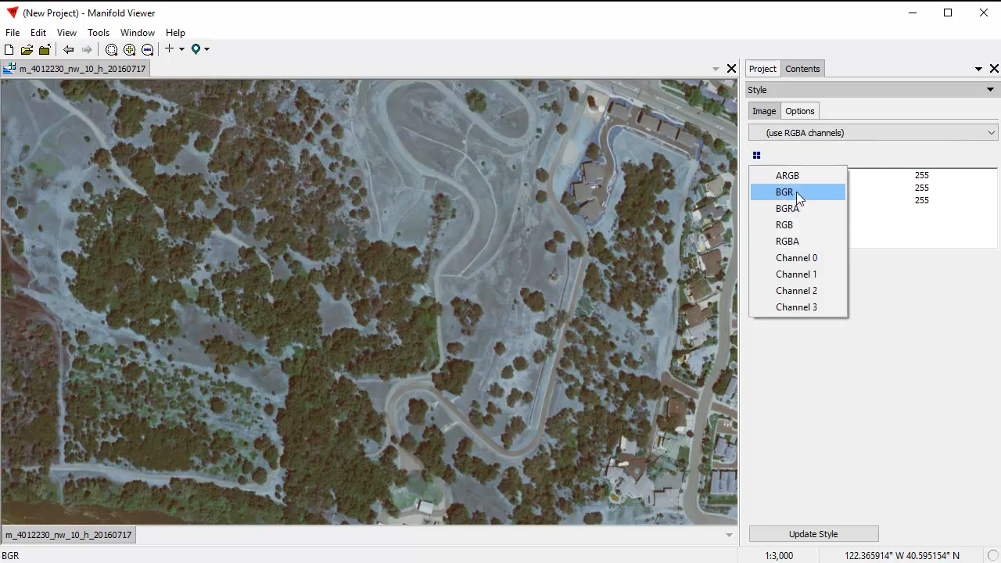
{"action": "left_click", "coordinate": [798, 198]}
{"action": "left_click", "coordinate": [784, 529]}
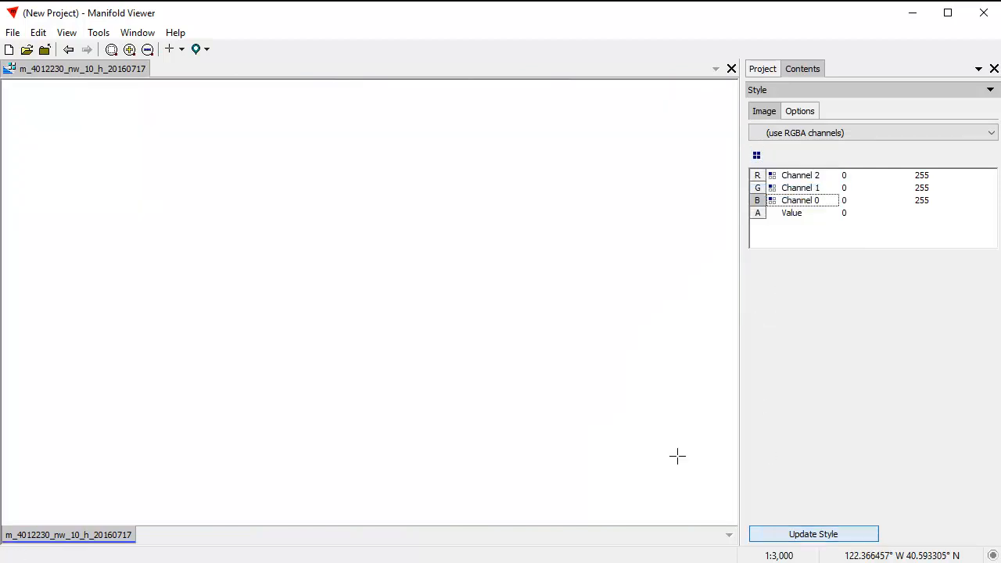
{"action": "scroll", "coordinate": [532, 369], "scroll_direction": "down", "scroll_amount": 3}
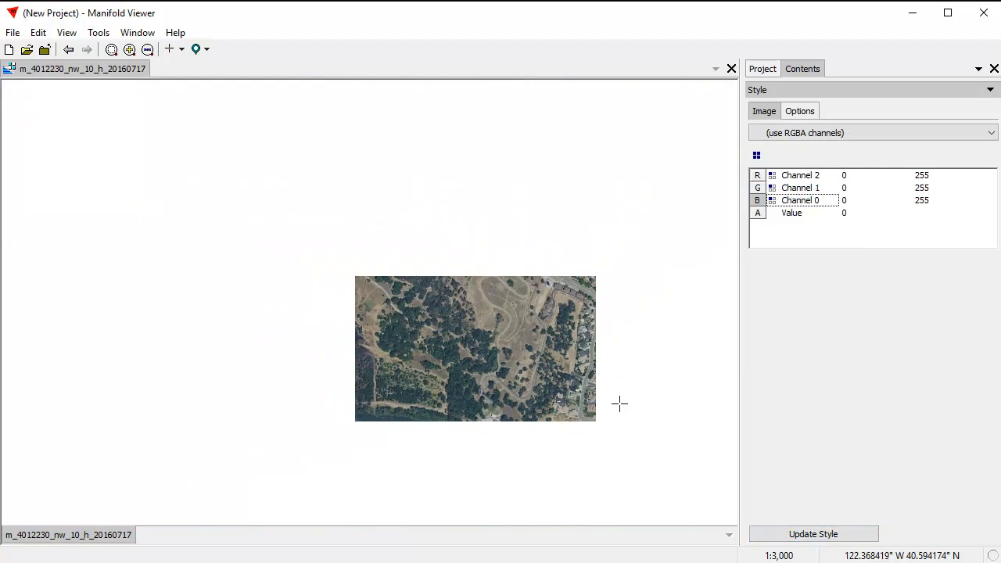
{"action": "scroll", "coordinate": [625, 410], "scroll_direction": "up", "scroll_amount": 3}
{"action": "left_click_drag", "start_coordinate": [620, 403], "coordinate": [491, 369]}
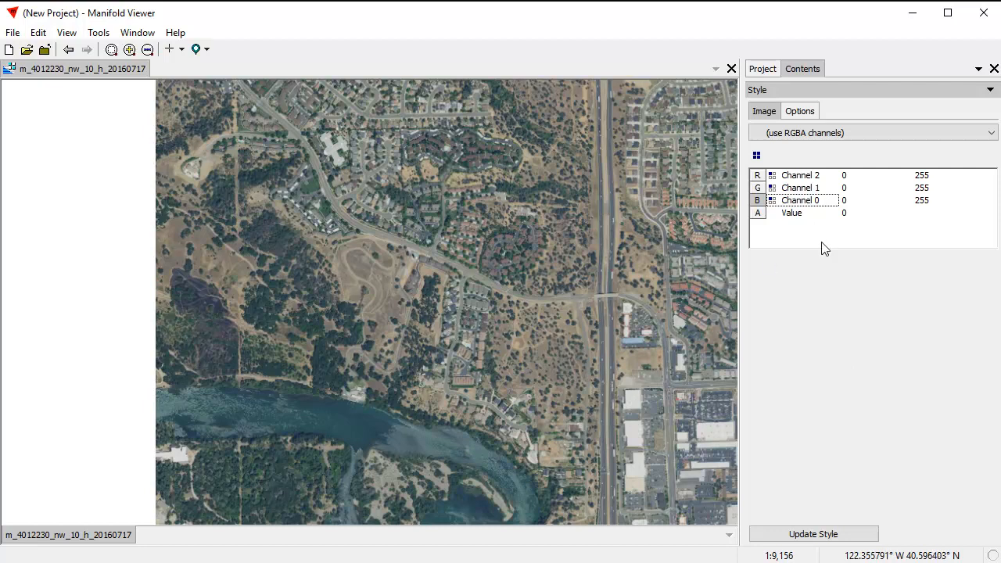
Step: Assign Channel 3 to red, Channel 2 to green and Channel 1 to blue, and update the image style
{"action": "left_click", "coordinate": [810, 182]}
{"action": "left_click", "coordinate": [821, 241]}
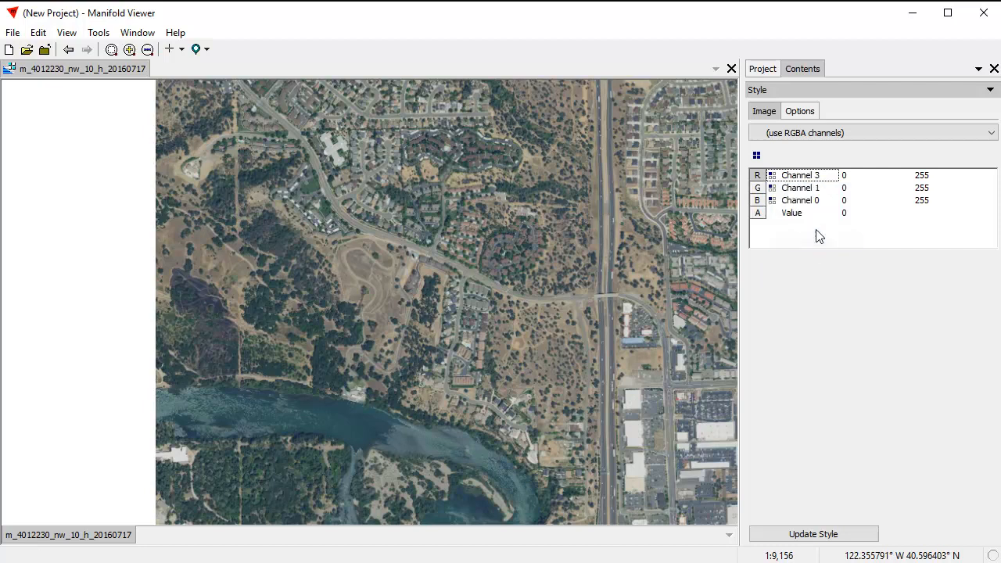
{"action": "left_click", "coordinate": [809, 188]}
{"action": "left_click", "coordinate": [825, 237]}
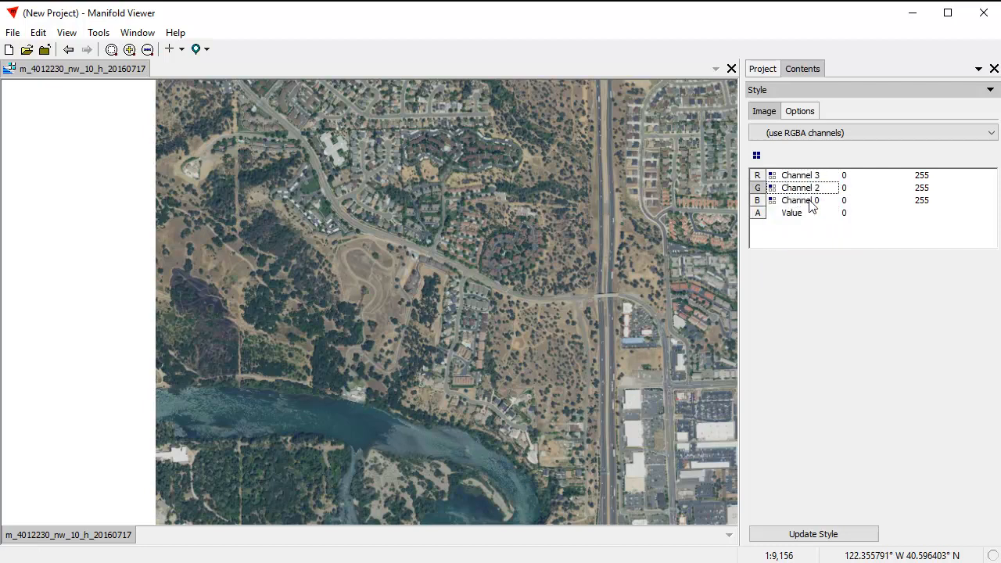
{"action": "left_click", "coordinate": [811, 202]}
{"action": "left_click", "coordinate": [822, 233]}
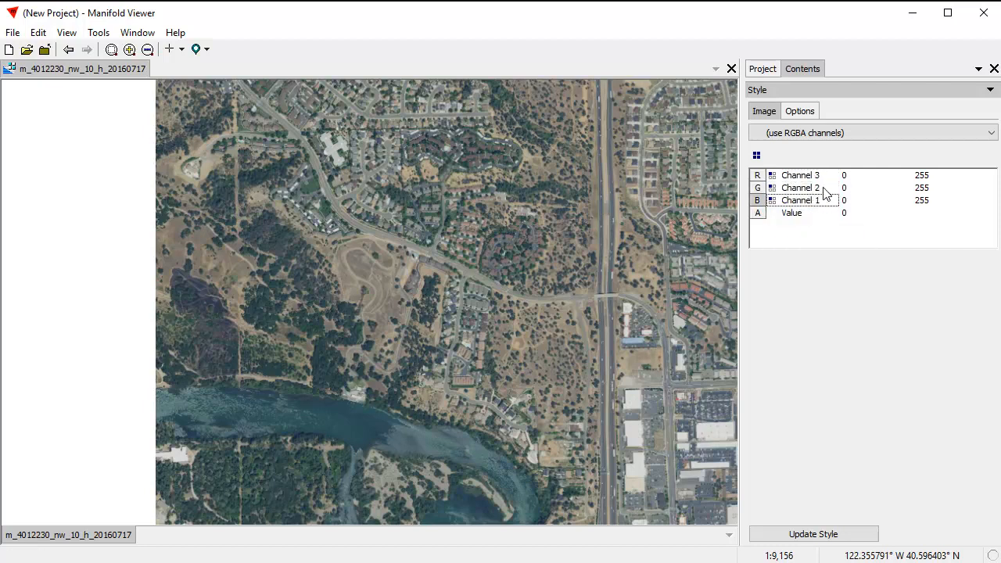
{"action": "left_click", "coordinate": [814, 535]}
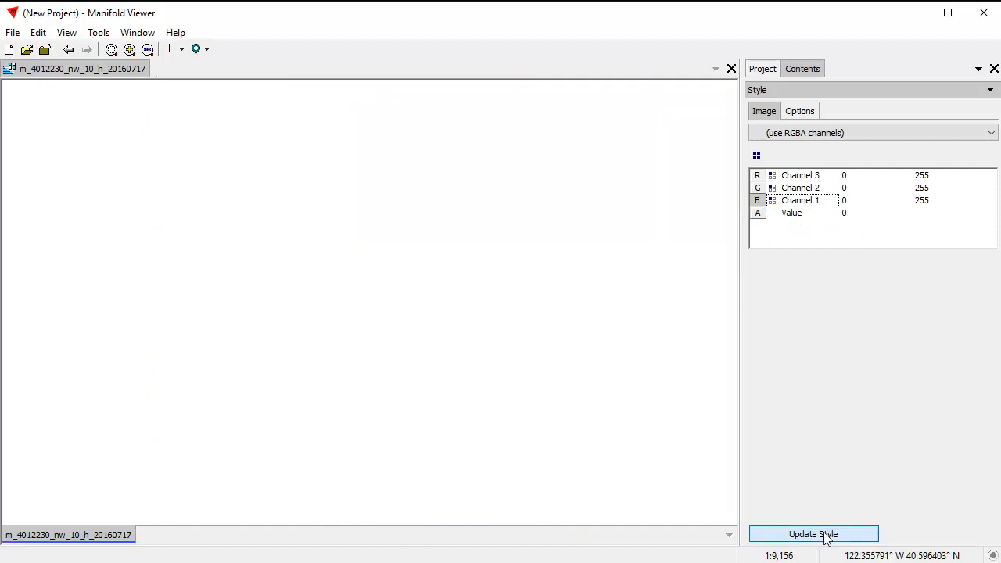